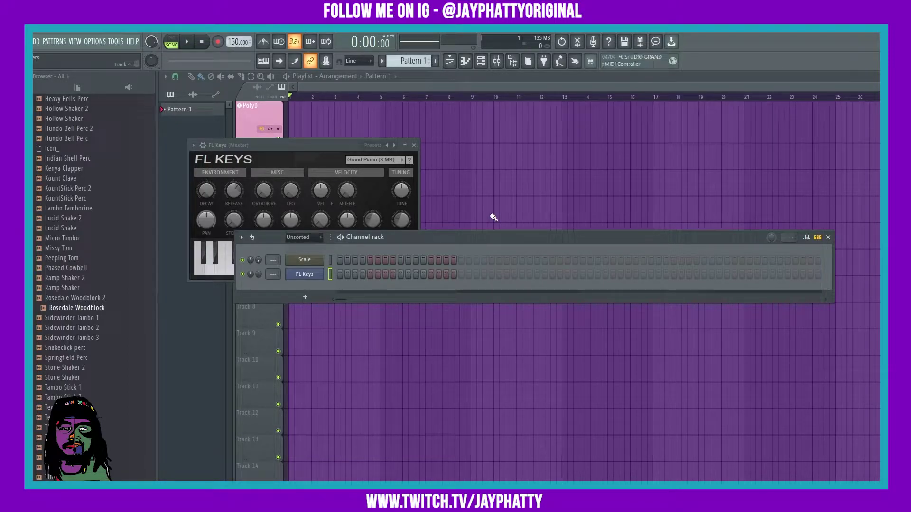
# Enable Image-Line Remote in Options > MIDI settings, then close the Settings window
pyautogui.click(97, 42)
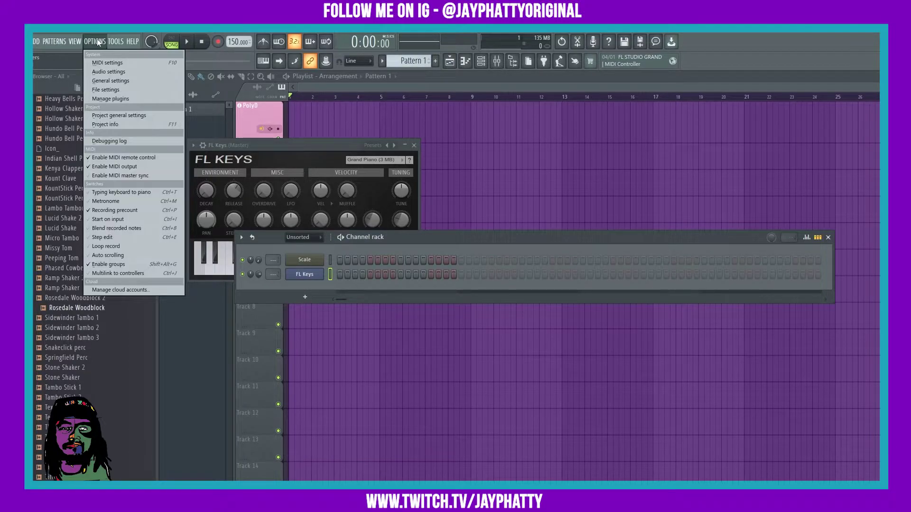
pyautogui.click(100, 63)
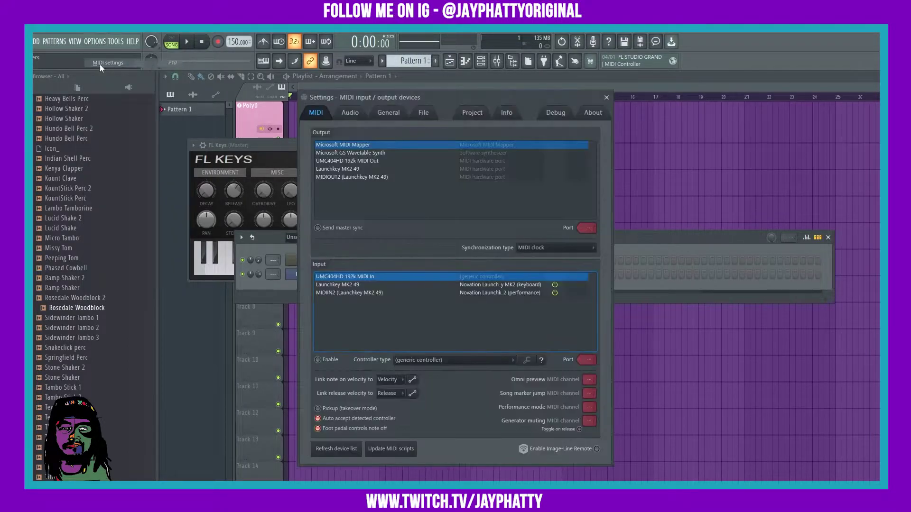
pyautogui.click(593, 453)
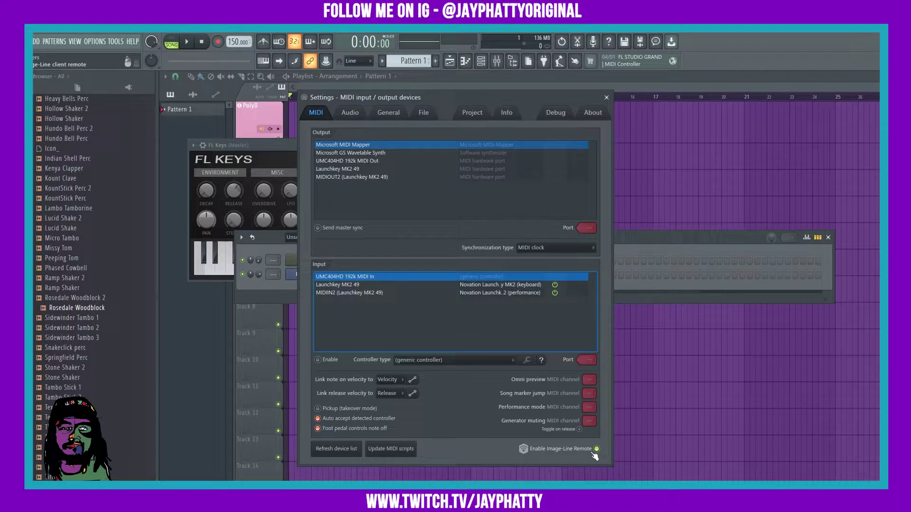
pyautogui.click(606, 97)
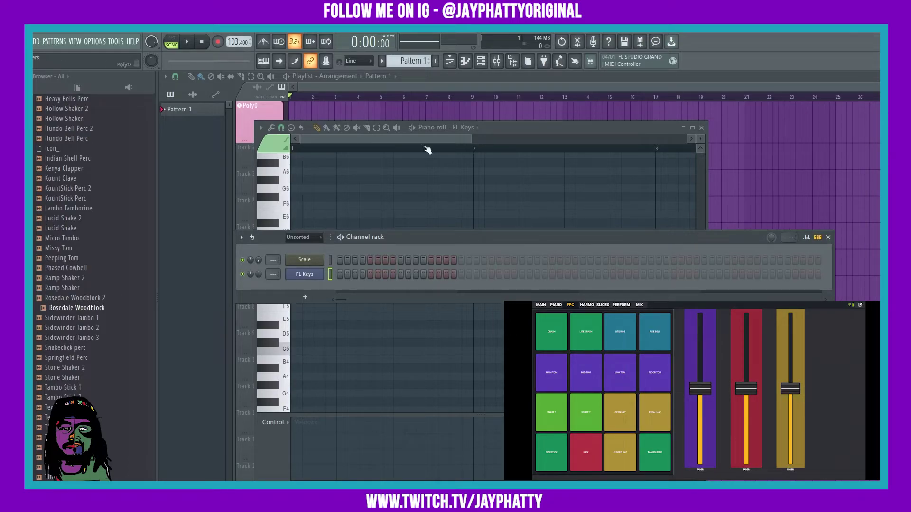
# Add an FPC drum sampler from the channel rack's plugin menu
pyautogui.click(305, 297)
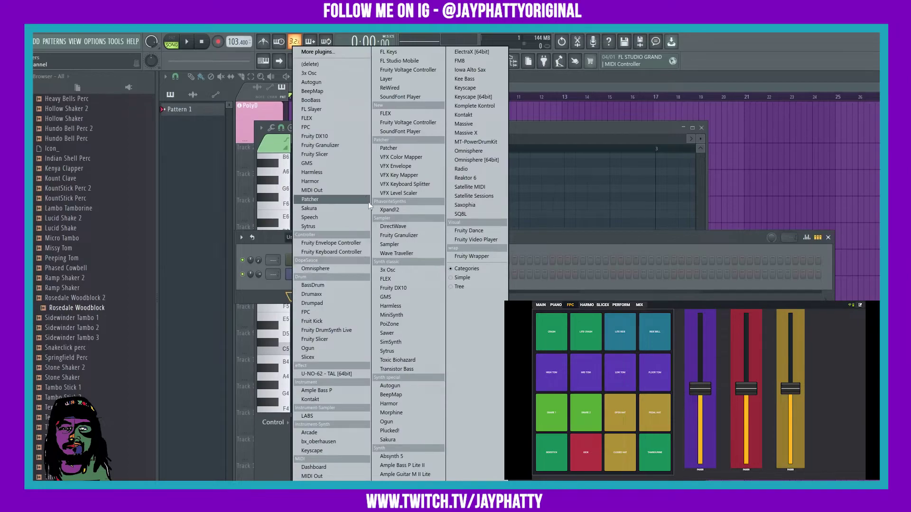
pyautogui.click(337, 313)
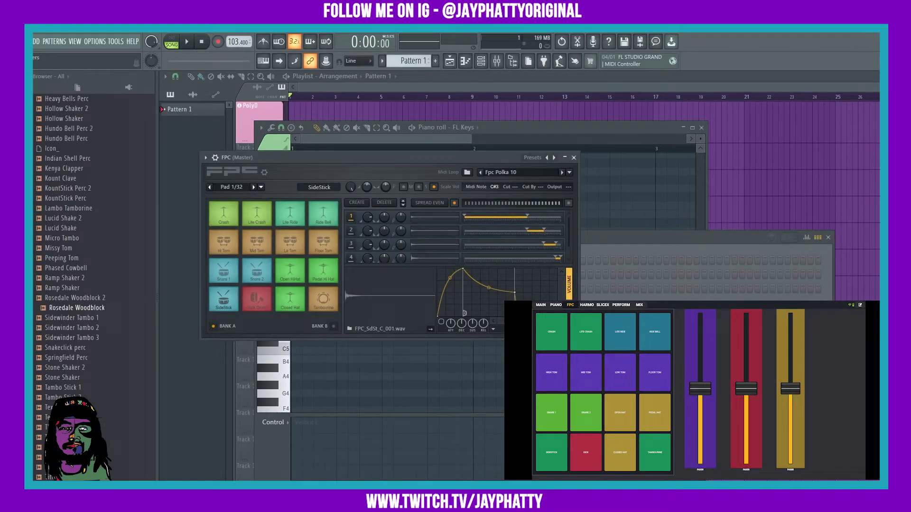
# Tap out a groove of KICK, CLOSED HAT, SIDESTICK and OPEN HAT pads on the remote's FPC tab
pyautogui.click(576, 457)
pyautogui.click(576, 456)
pyautogui.click(576, 457)
pyautogui.click(620, 413)
pyautogui.click(575, 457)
pyautogui.click(576, 456)
pyautogui.click(575, 457)
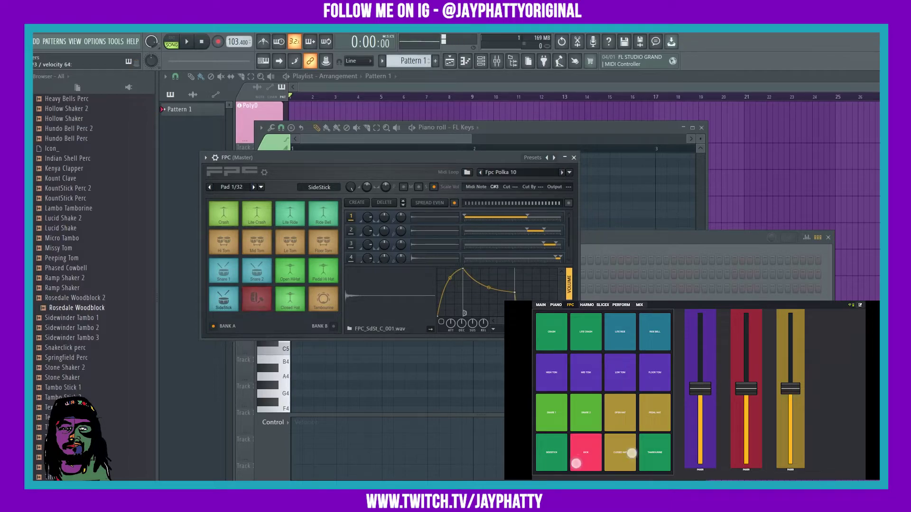
pyautogui.click(622, 451)
pyautogui.click(577, 454)
pyautogui.click(628, 443)
pyautogui.click(628, 444)
pyautogui.click(551, 452)
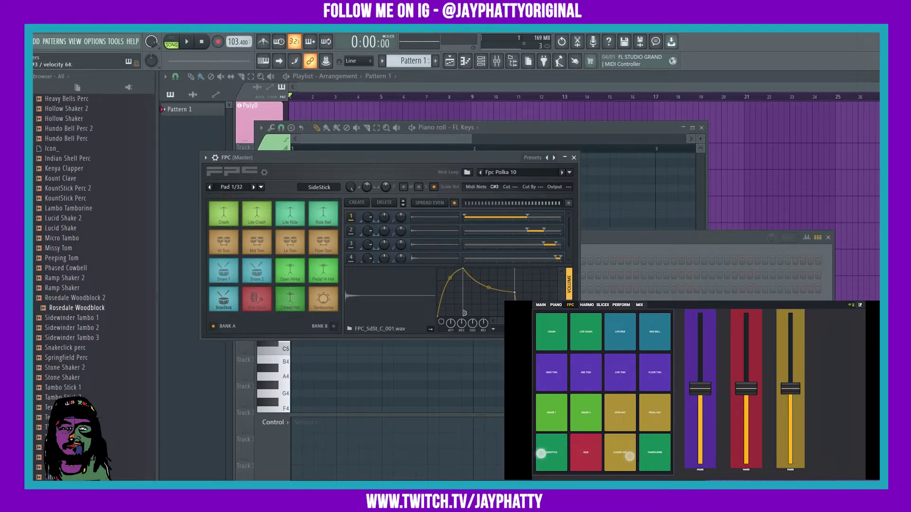
pyautogui.click(631, 446)
pyautogui.click(551, 452)
pyautogui.click(631, 446)
pyautogui.click(587, 453)
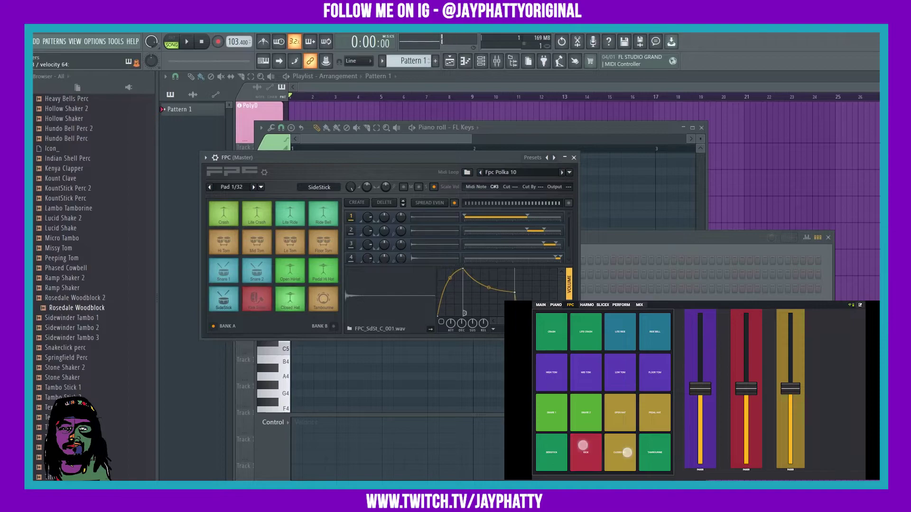
pyautogui.click(551, 452)
pyautogui.click(631, 445)
# Continue the beat with SNARE 1, SNARE 2, MID TOM, kick and hi-hats, then move to HARMO
pyautogui.click(542, 416)
pyautogui.click(585, 411)
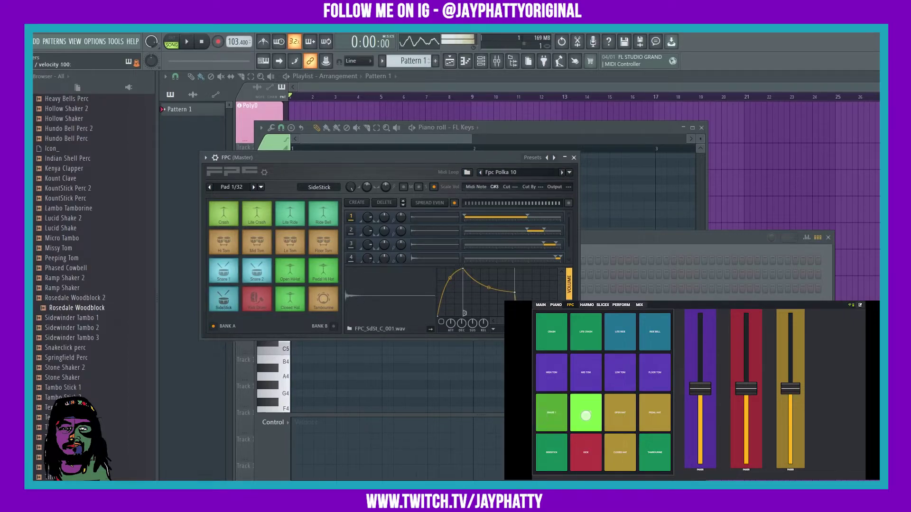
pyautogui.click(550, 412)
pyautogui.click(620, 415)
pyautogui.click(581, 449)
pyautogui.click(621, 450)
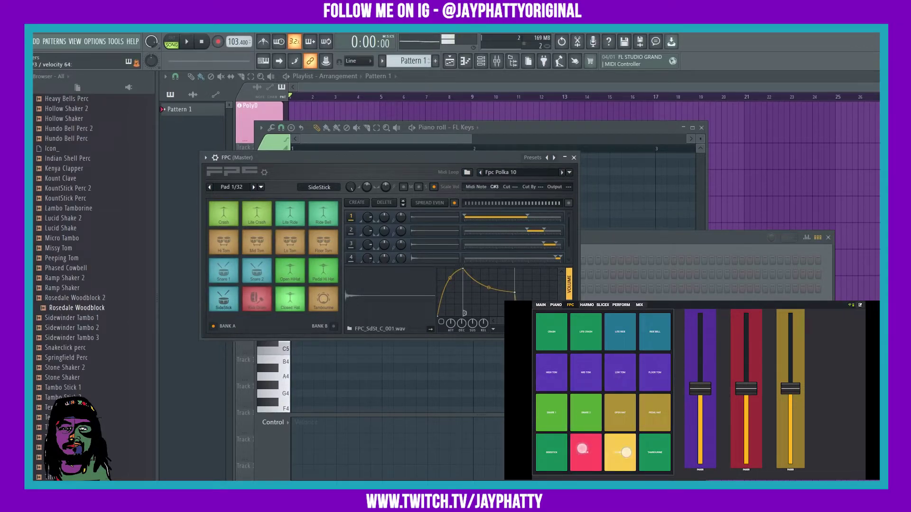
pyautogui.click(581, 416)
pyautogui.click(625, 454)
pyautogui.click(581, 453)
pyautogui.click(581, 415)
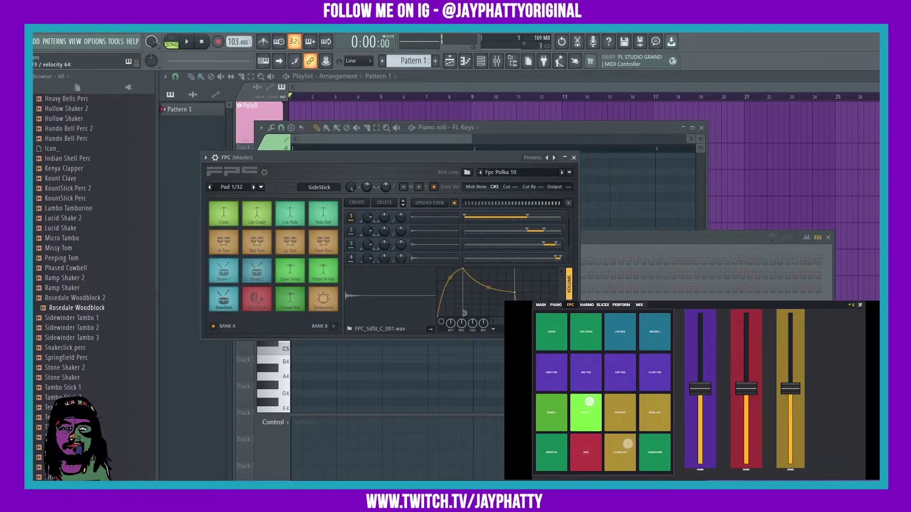
pyautogui.click(627, 451)
pyautogui.click(580, 455)
pyautogui.click(586, 370)
pyautogui.click(627, 454)
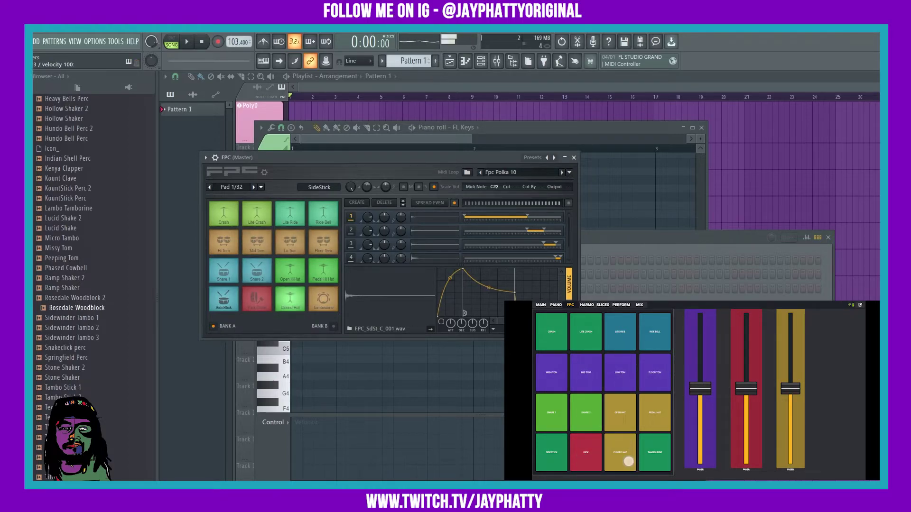
pyautogui.click(585, 413)
pyautogui.click(629, 451)
pyautogui.click(584, 464)
pyautogui.click(629, 453)
pyautogui.click(586, 412)
pyautogui.click(627, 453)
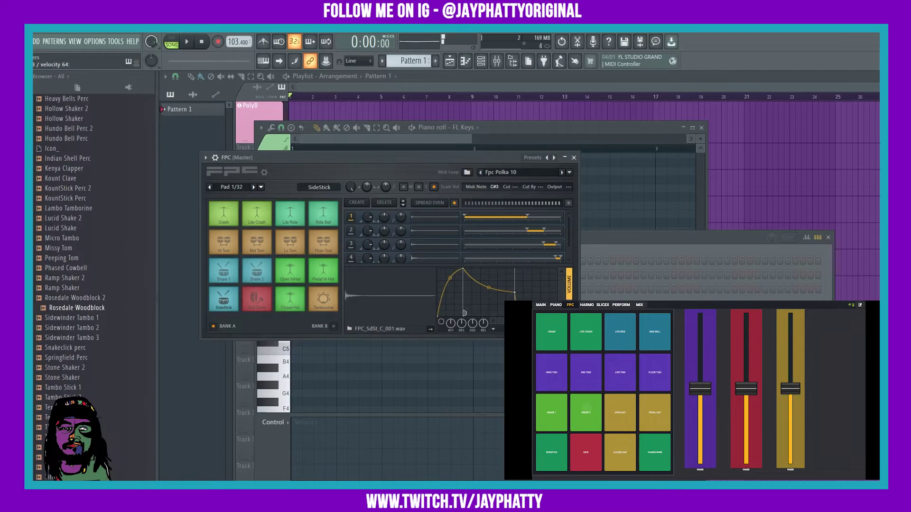
pyautogui.click(586, 305)
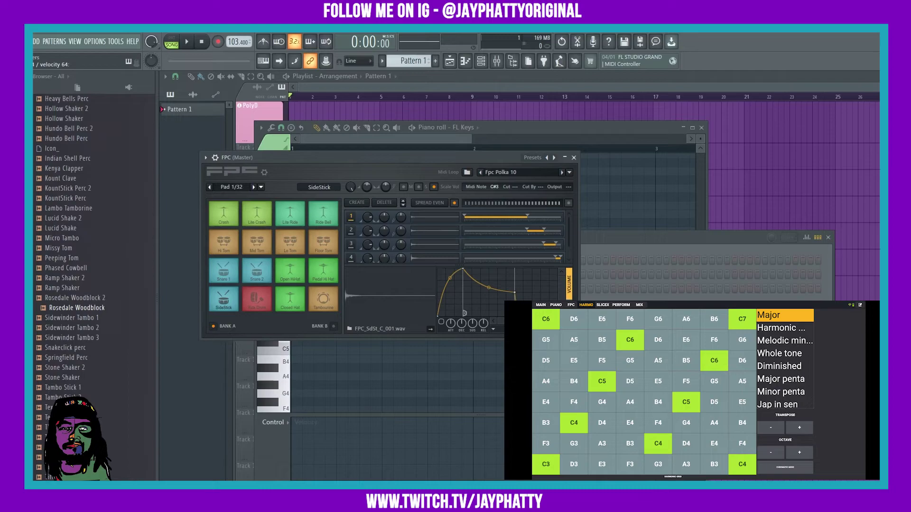
# Show the remote's SLICEX, PERFORM scene grid and MIX fader pages in turn
pyautogui.click(608, 307)
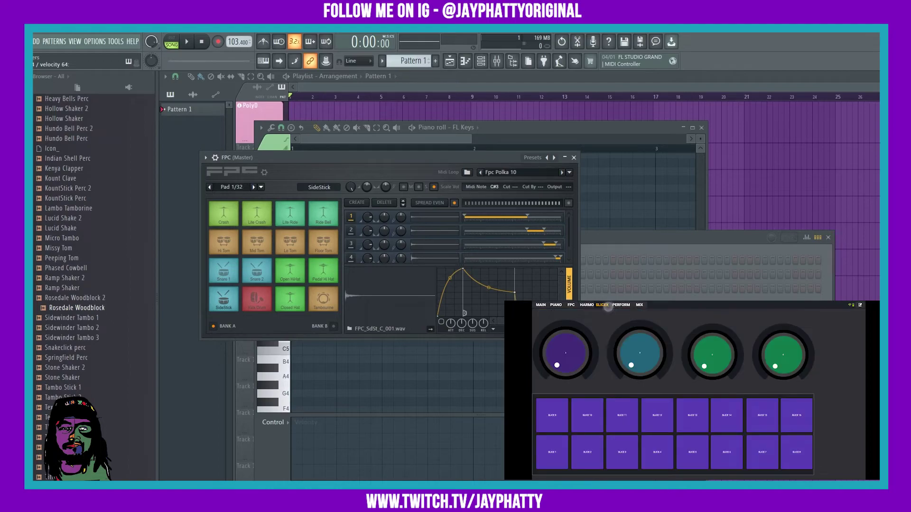
pyautogui.click(620, 305)
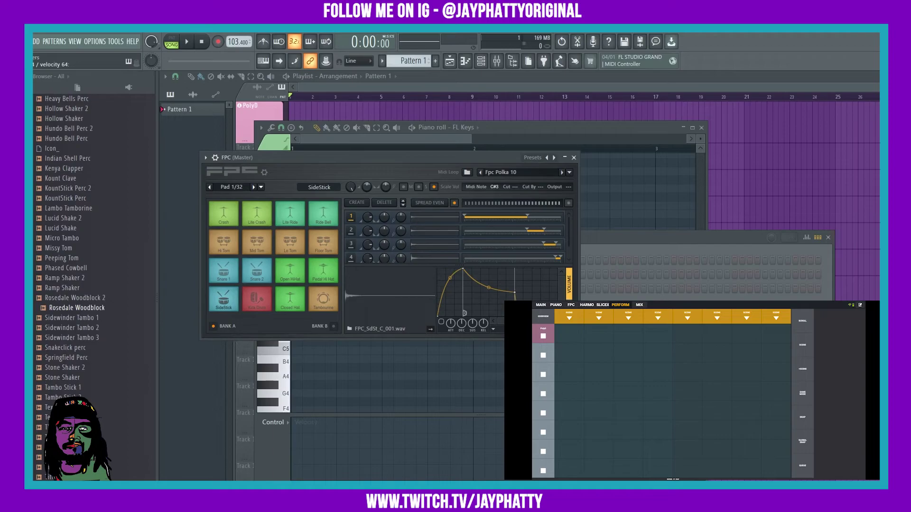
pyautogui.click(638, 305)
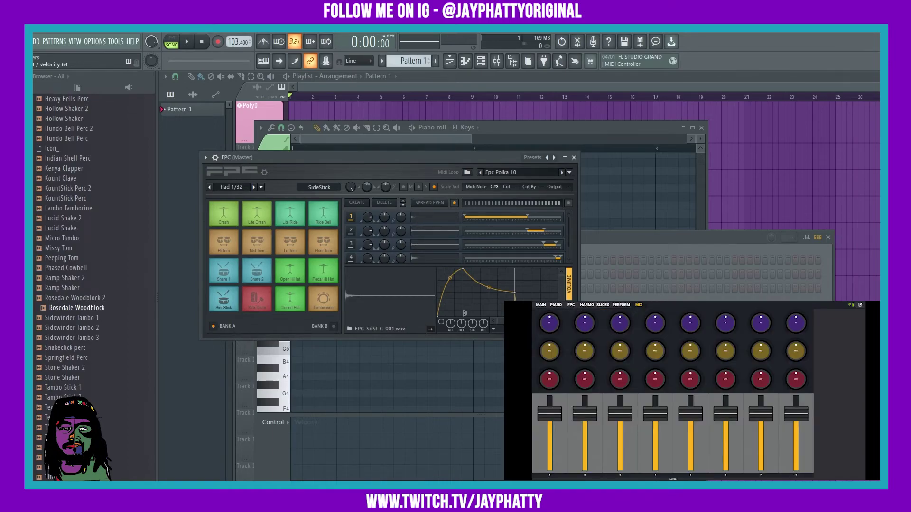
pyautogui.click(540, 305)
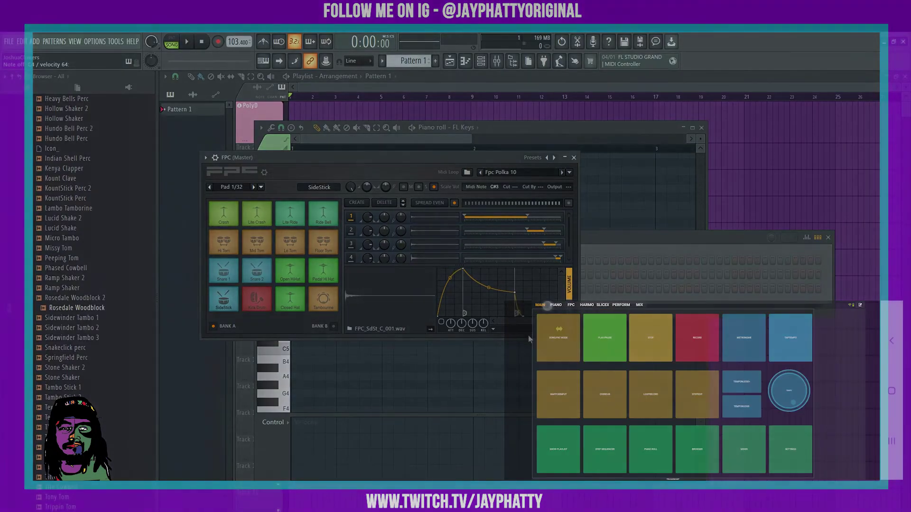